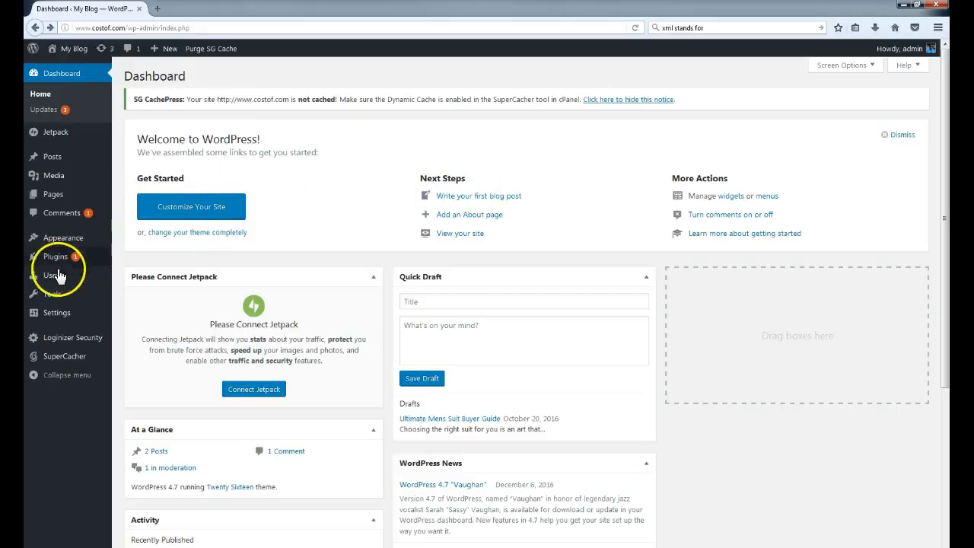
Step: Go to adding a new plugin and search the plugin directory for "google xml sitemap"
mouse_move(57, 265)
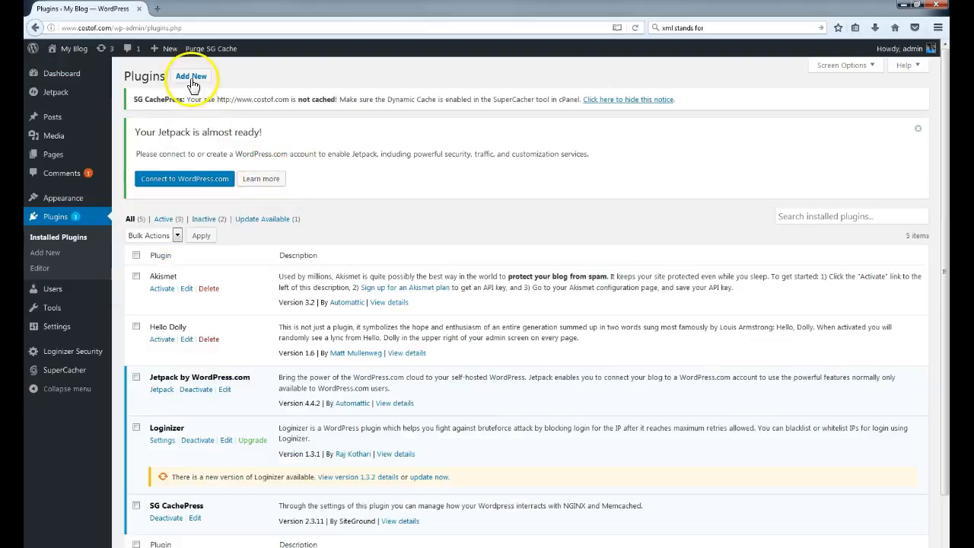
left_click(191, 77)
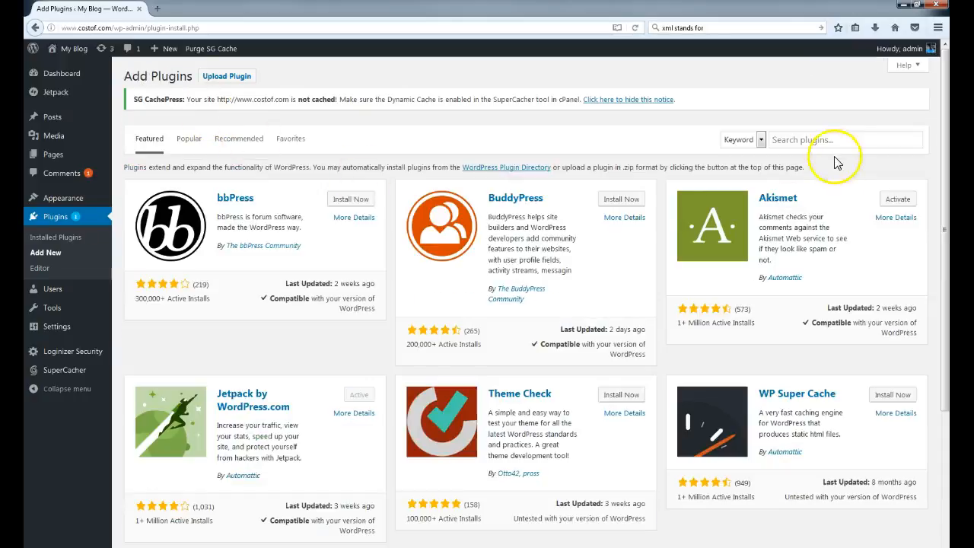
left_click(826, 140)
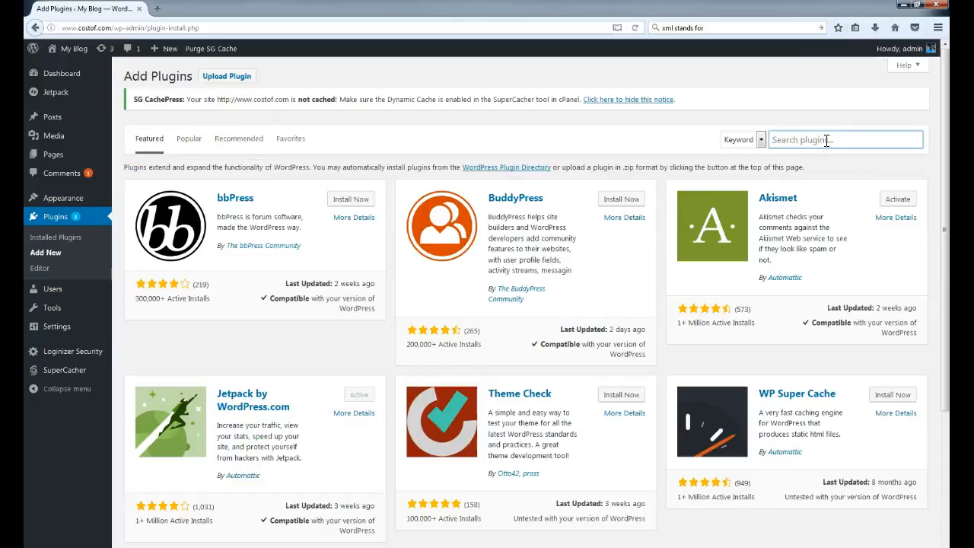
type("g")
left_click(833, 152)
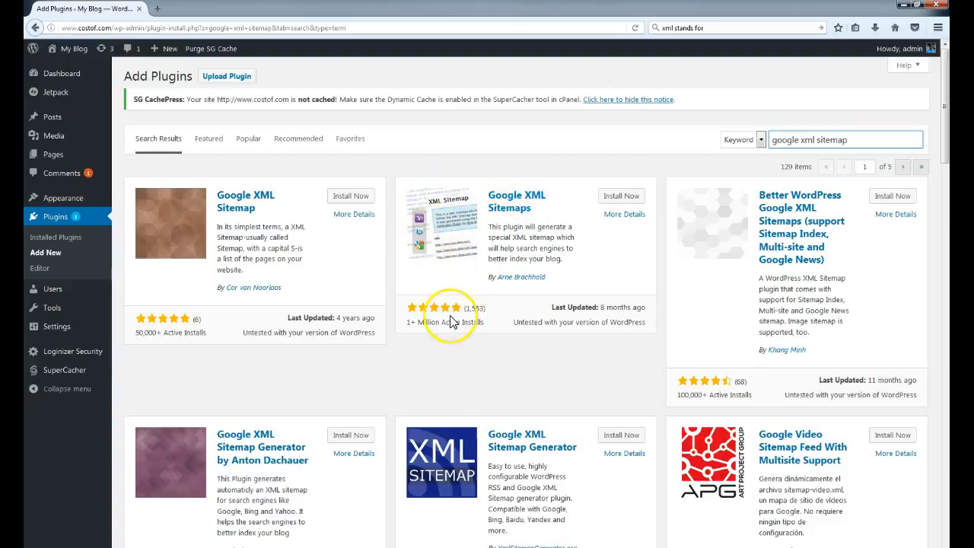
Step: Install and activate the Google XML Sitemaps plugin that has over one million active installs
left_click(626, 198)
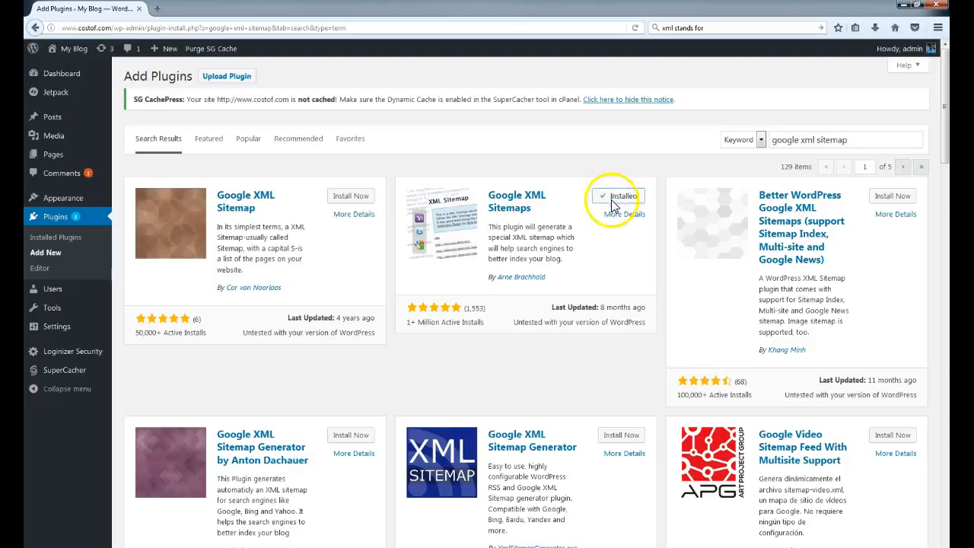
left_click(625, 196)
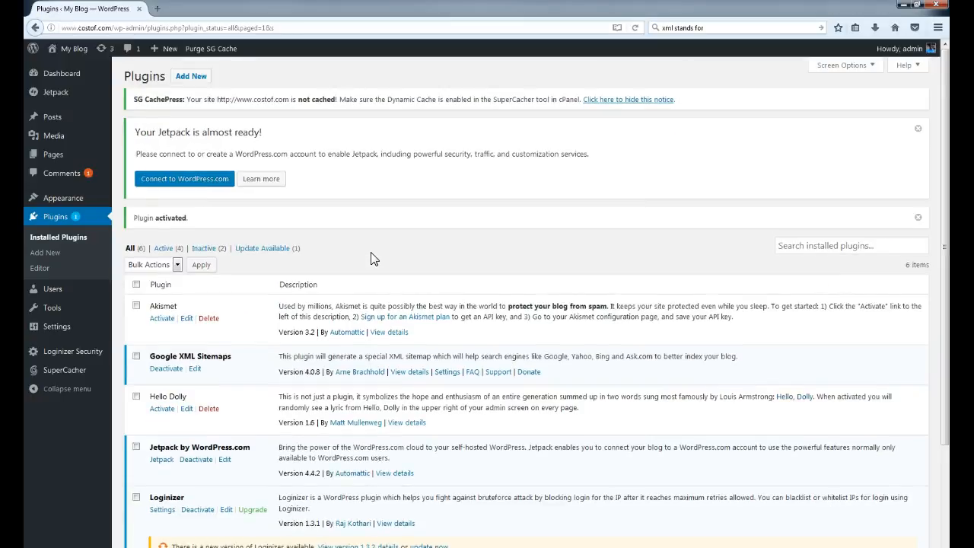
Step: Open the XML-Sitemap settings page and view the site's sitemap index file, sitemap.xml
mouse_move(61, 329)
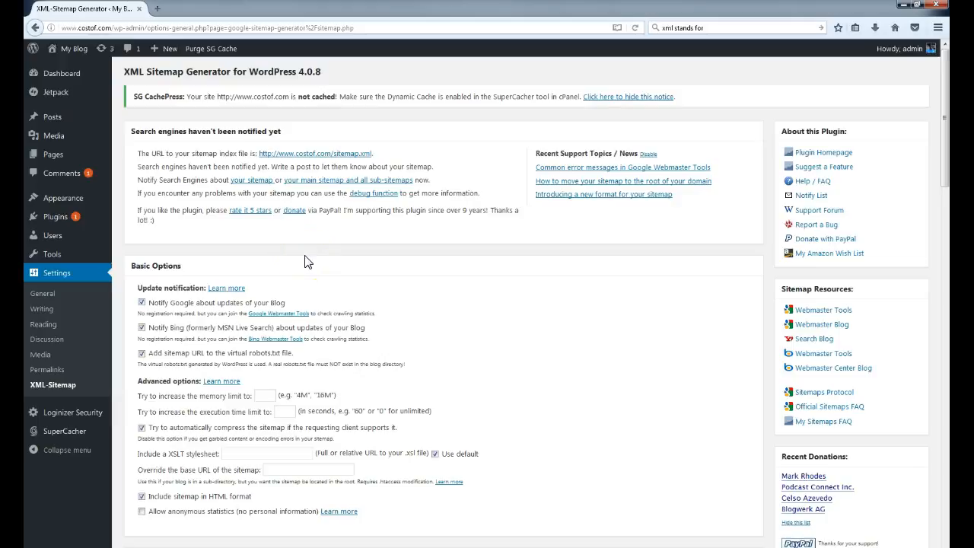
left_click(329, 155)
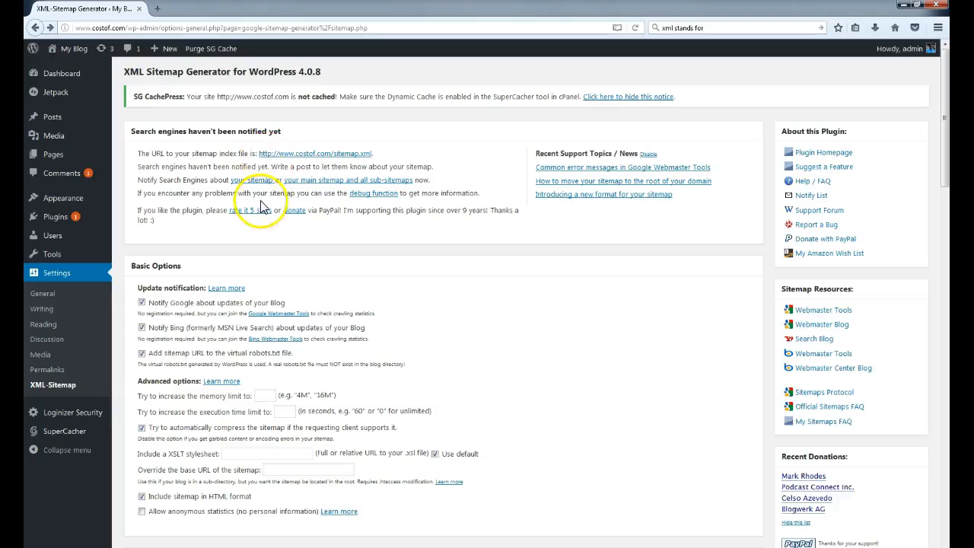
Step: Review the sitemap's Basic Options and add a blank page entry under Additional pages
scroll(270, 217, "down", 2)
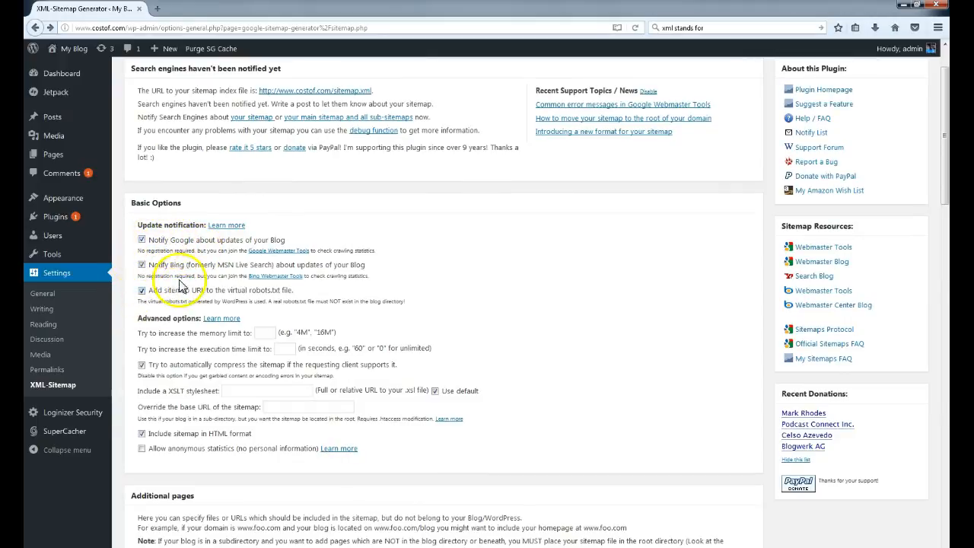
scroll(164, 245, "down", 4)
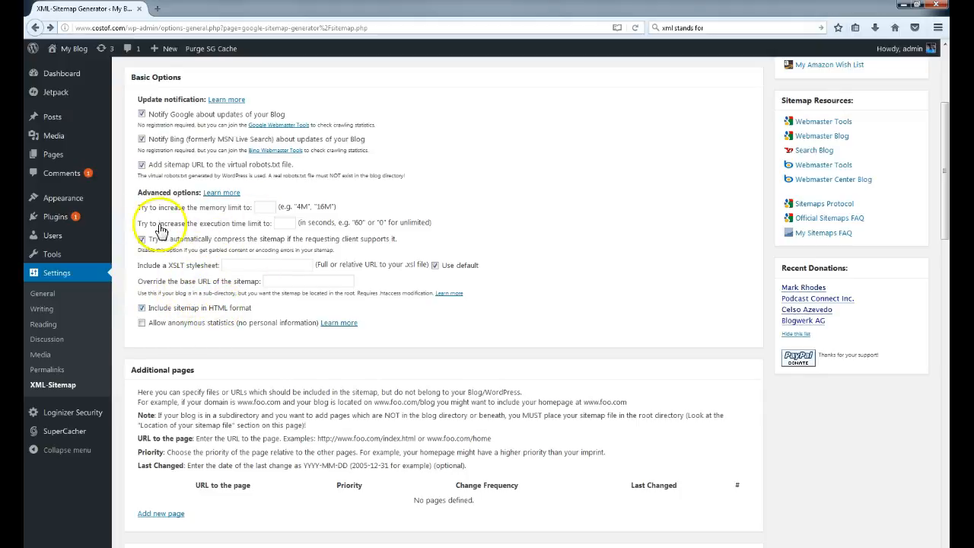
scroll(179, 209, "down", 5)
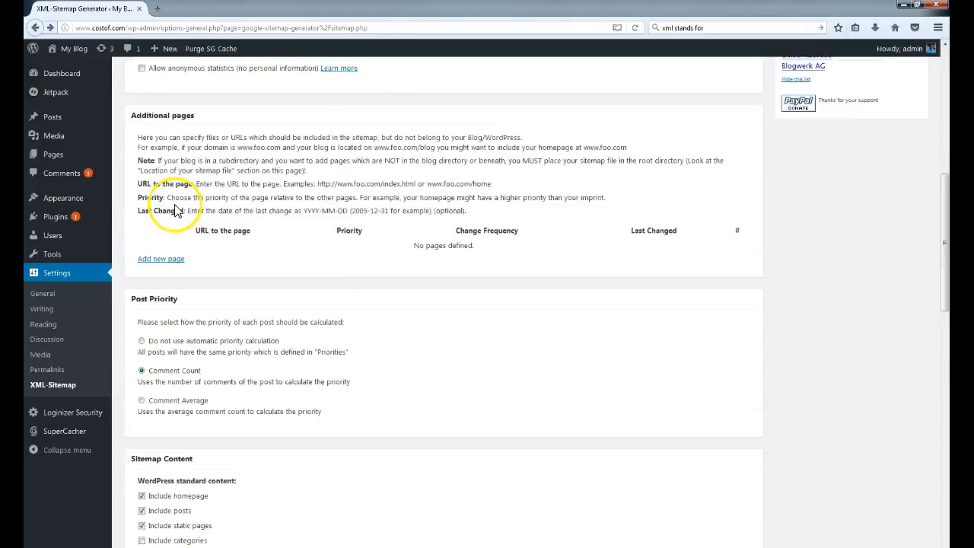
scroll(191, 279, "up", 3)
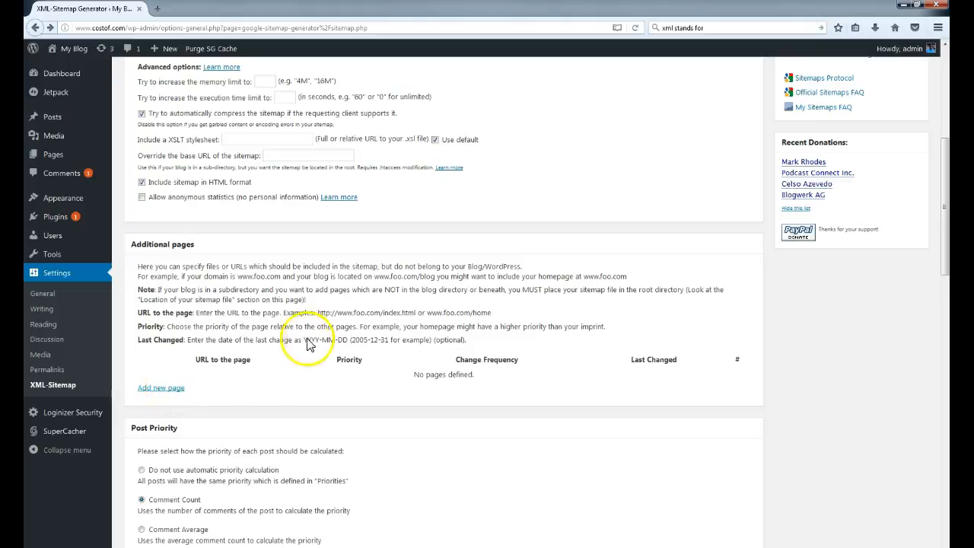
left_click(171, 388)
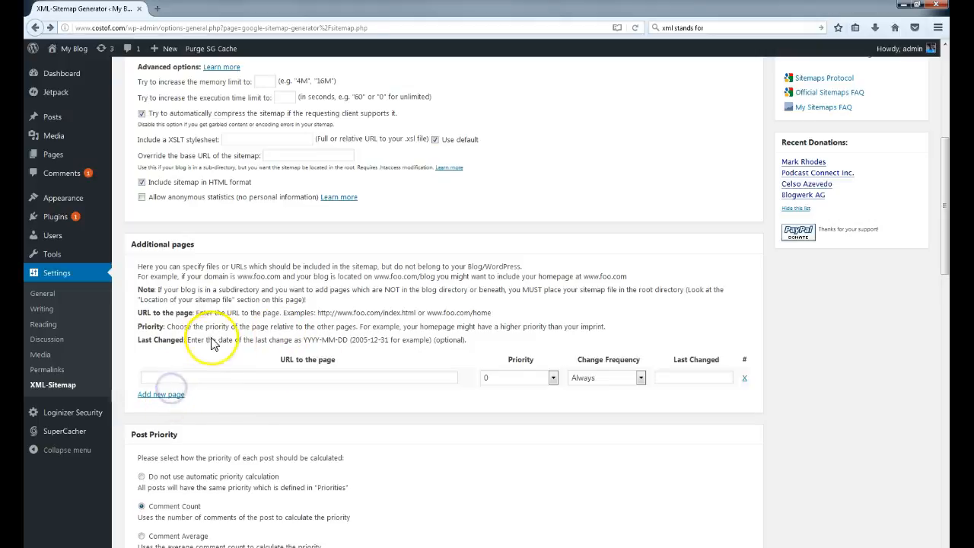
Step: Check the priority and change frequency choices offered for the blank additional page entry
left_click(553, 378)
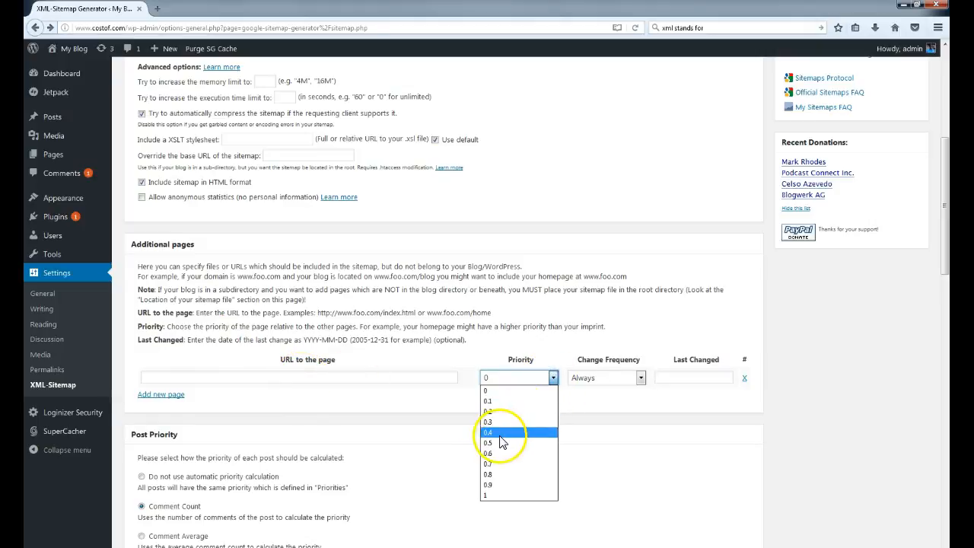
left_click(567, 350)
left_click(589, 379)
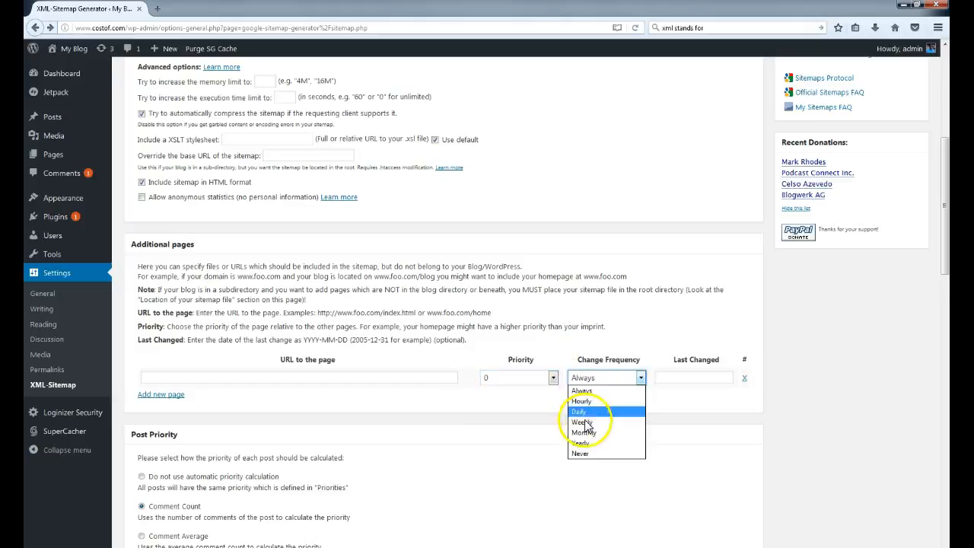
left_click(508, 323)
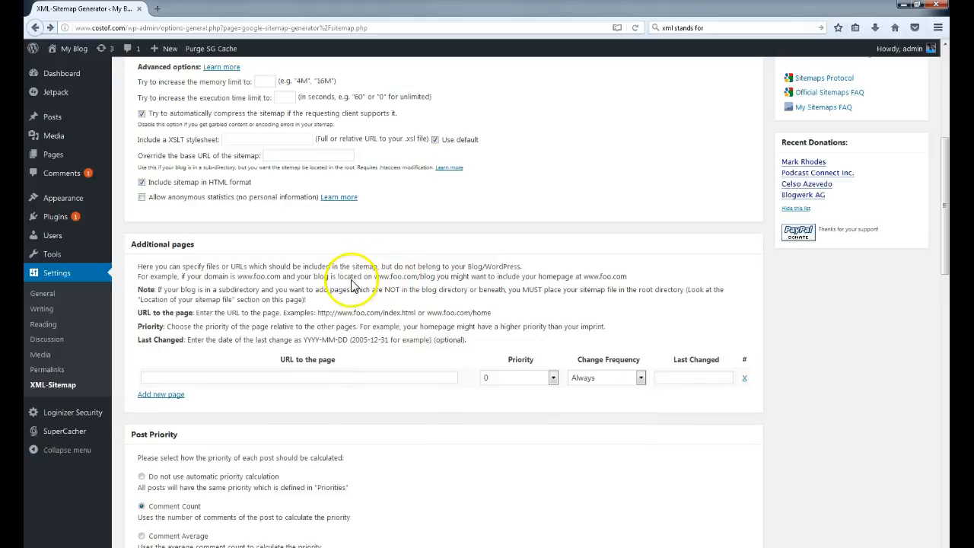
Step: Choose Comment Count as the way each post's priority is calculated
scroll(347, 289, "down", 5)
scroll(328, 299, "down", 3)
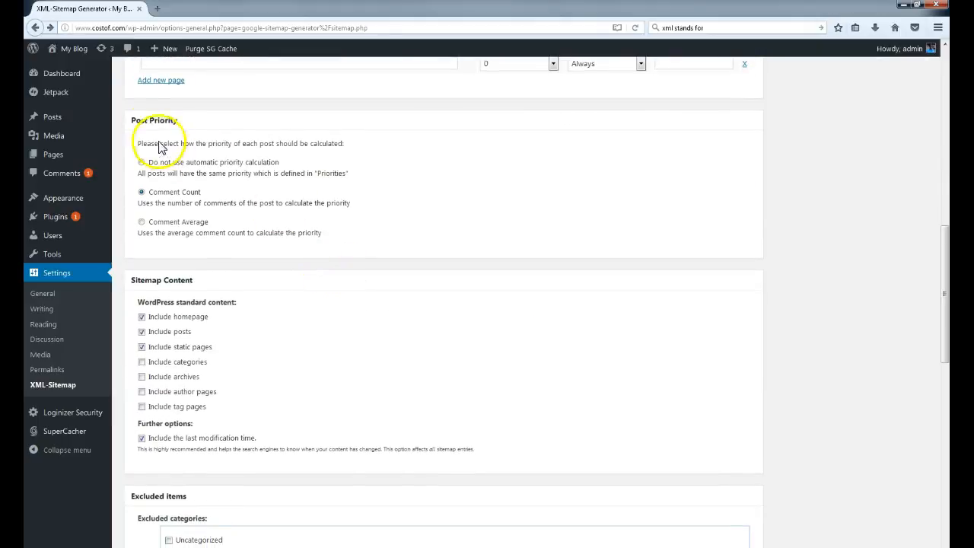
left_click(146, 197)
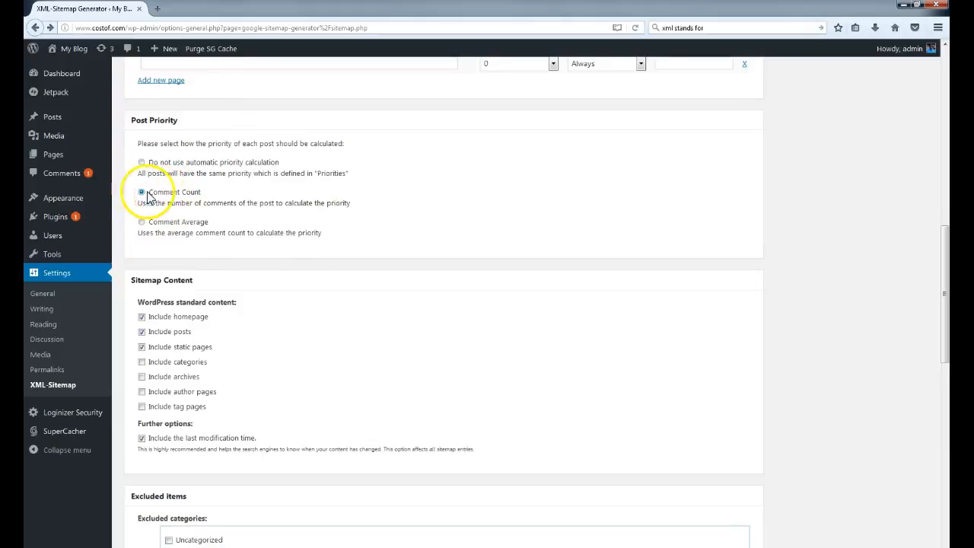
Step: Review which standard content the sitemap includes, such as posts, static pages, categories and author pages
scroll(225, 222, "down", 3)
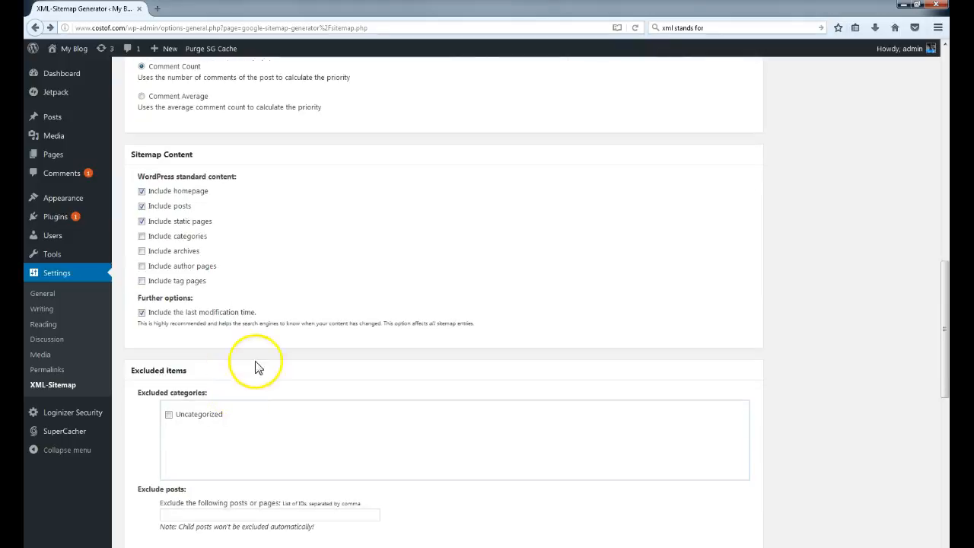
left_click(141, 208)
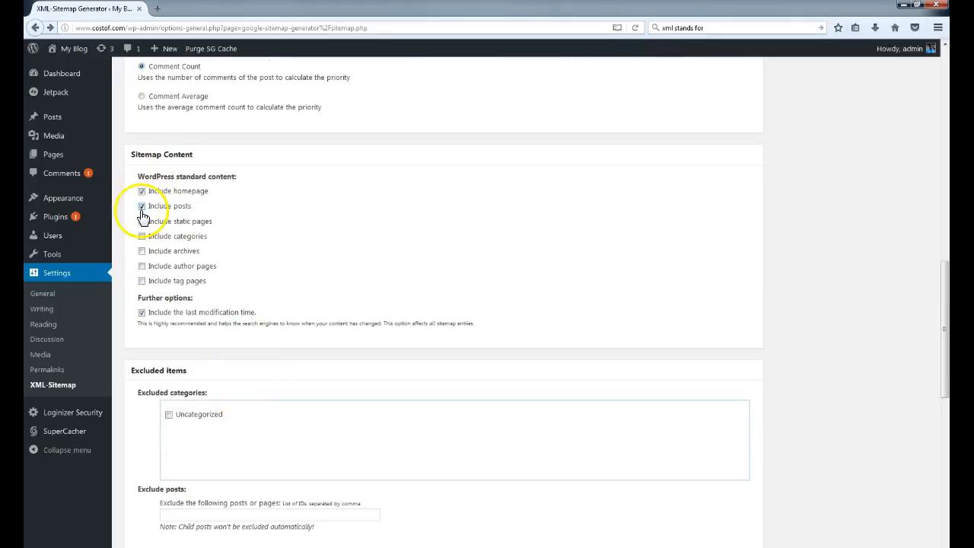
left_click(141, 221)
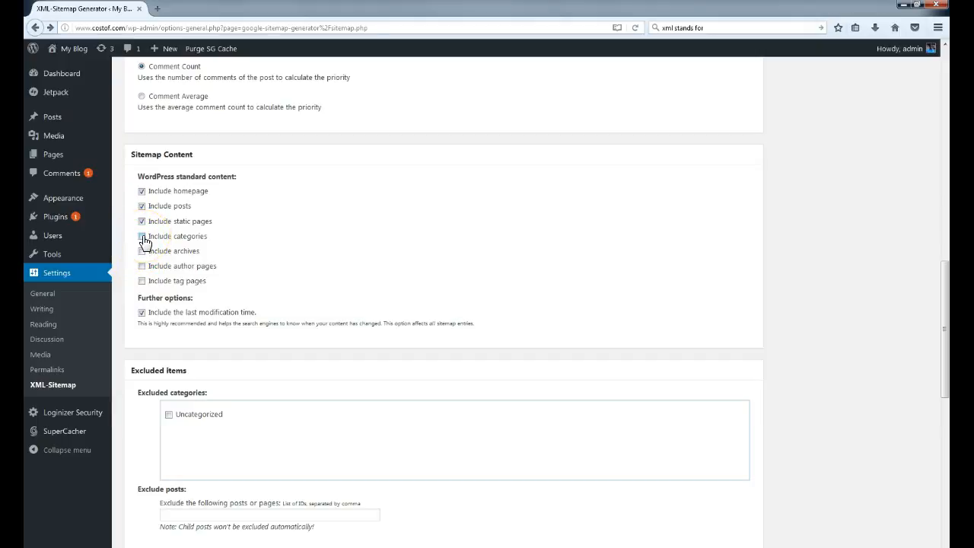
left_click(143, 266)
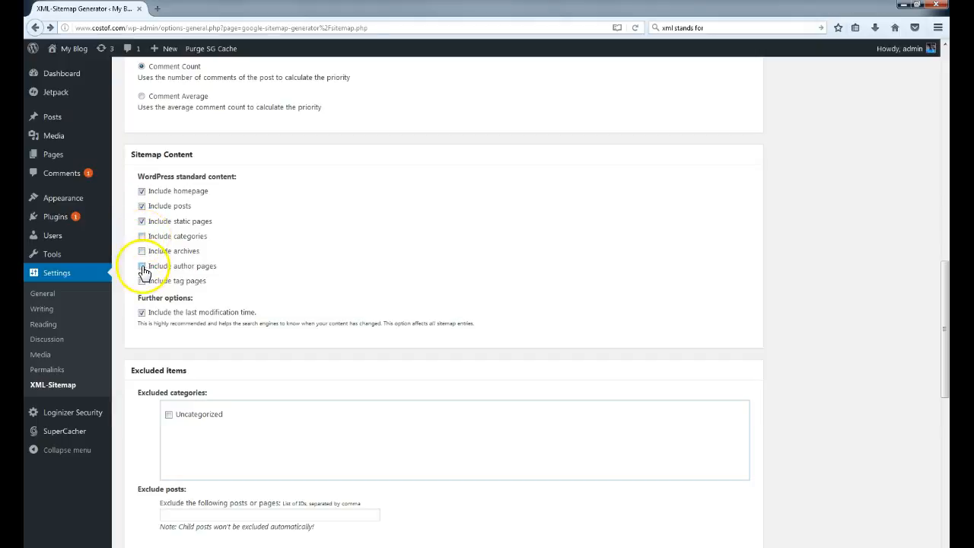
left_click(142, 266)
left_click(141, 237)
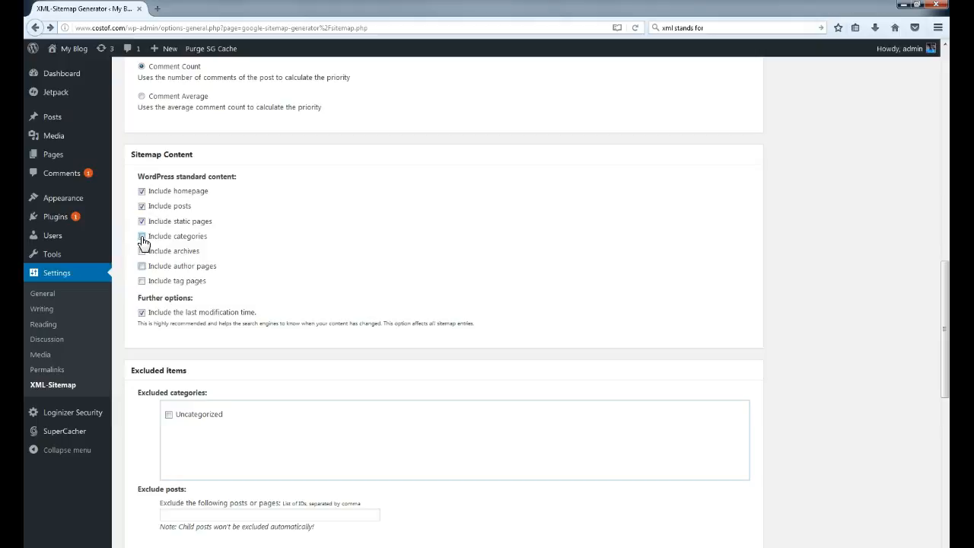
left_click(143, 240)
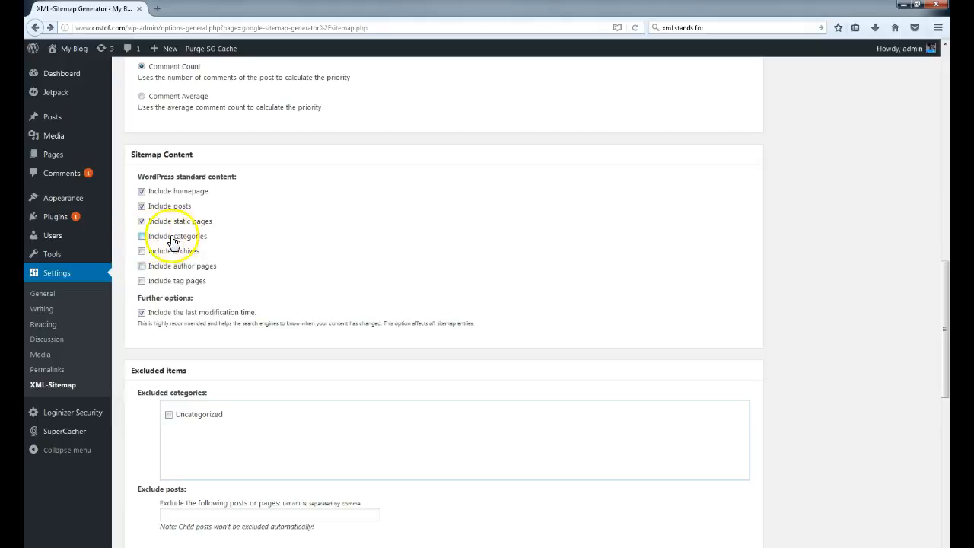
scroll(161, 222, "down", 3)
scroll(160, 222, "up", 3)
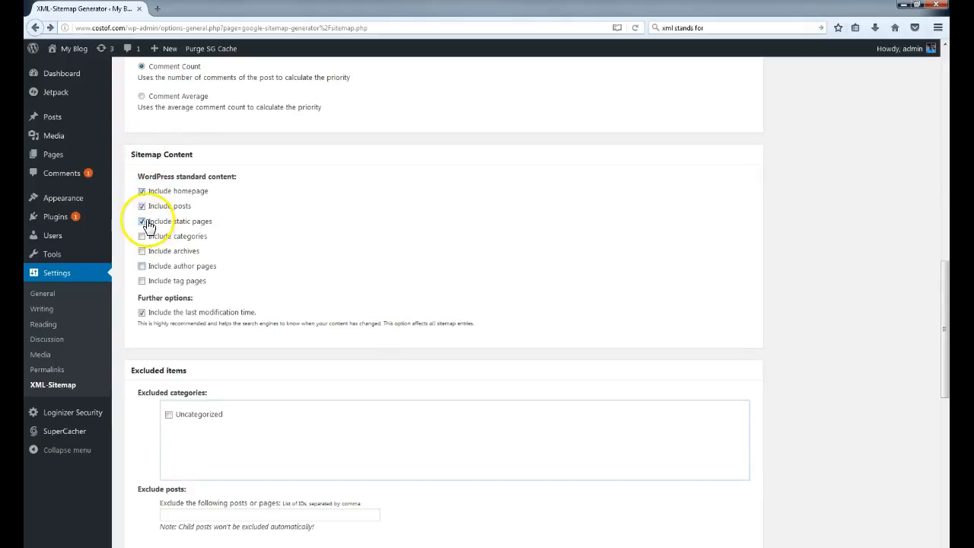
Step: Examine the Change frequencies section and the frequency choices available for posts
scroll(137, 224, "down", 9)
scroll(140, 224, "down", 3)
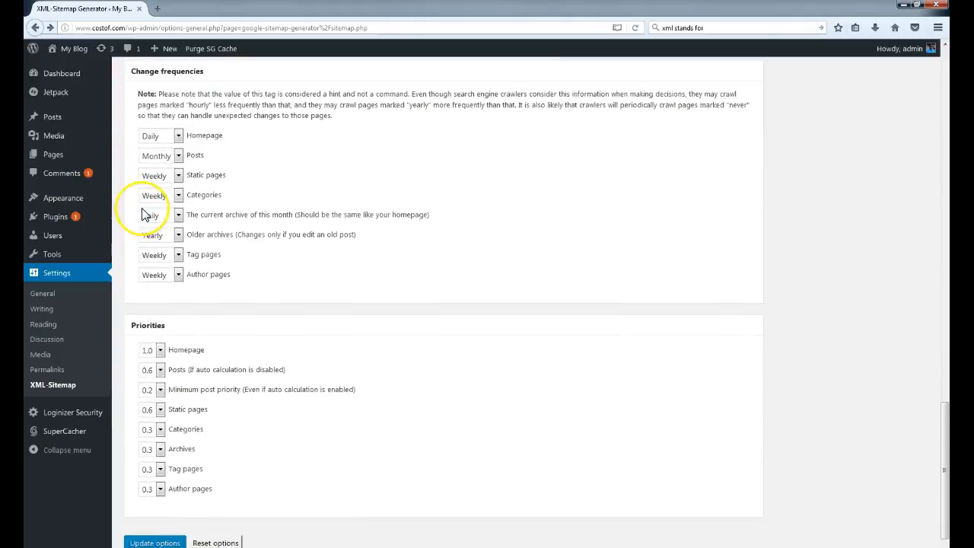
scroll(139, 221, "up", 2)
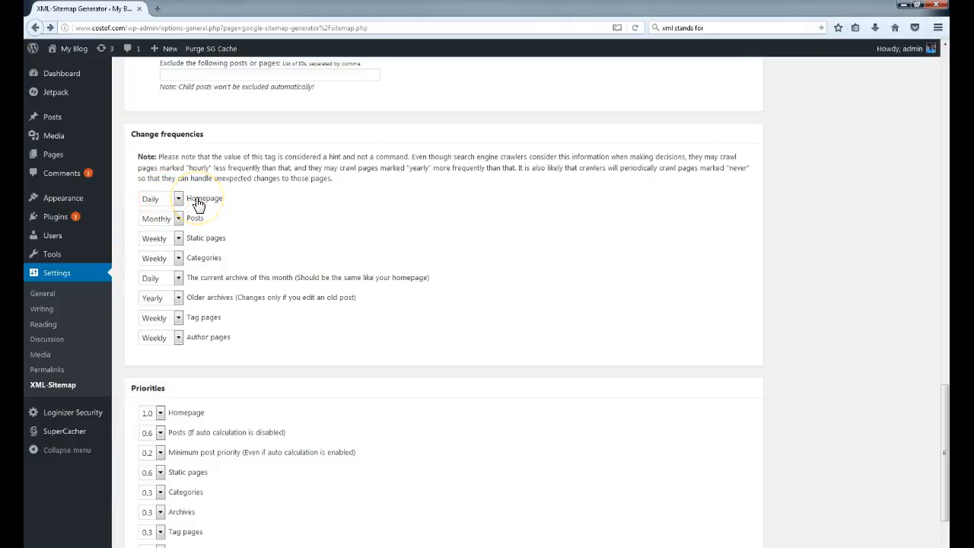
left_click(168, 226)
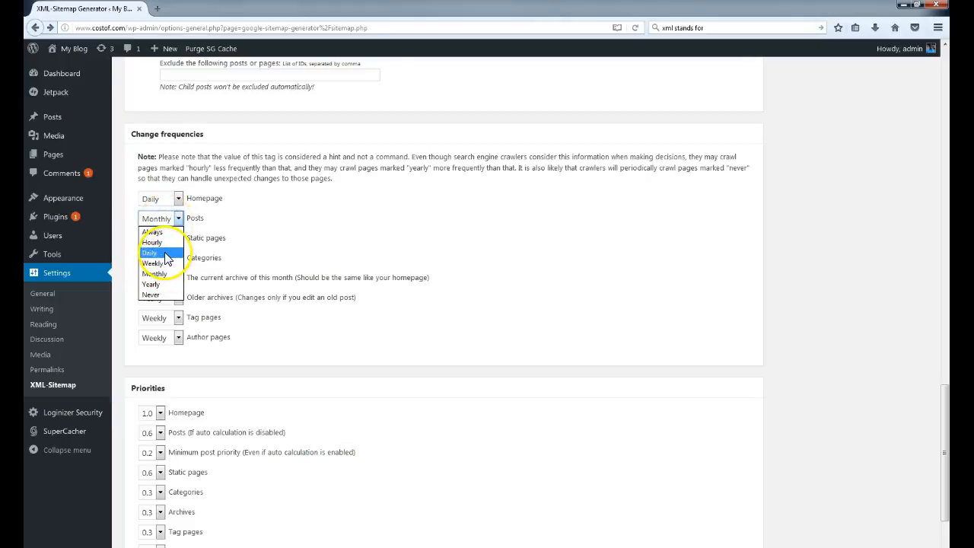
left_click(232, 174)
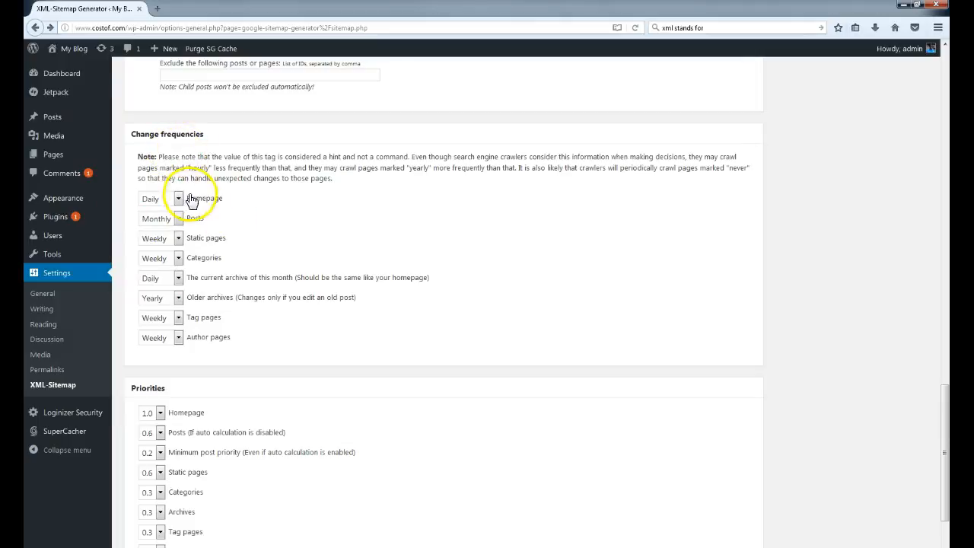
Step: Examine the Priorities section and recheck the sitemap settings page from its basic options to its end
scroll(215, 210, "down", 3)
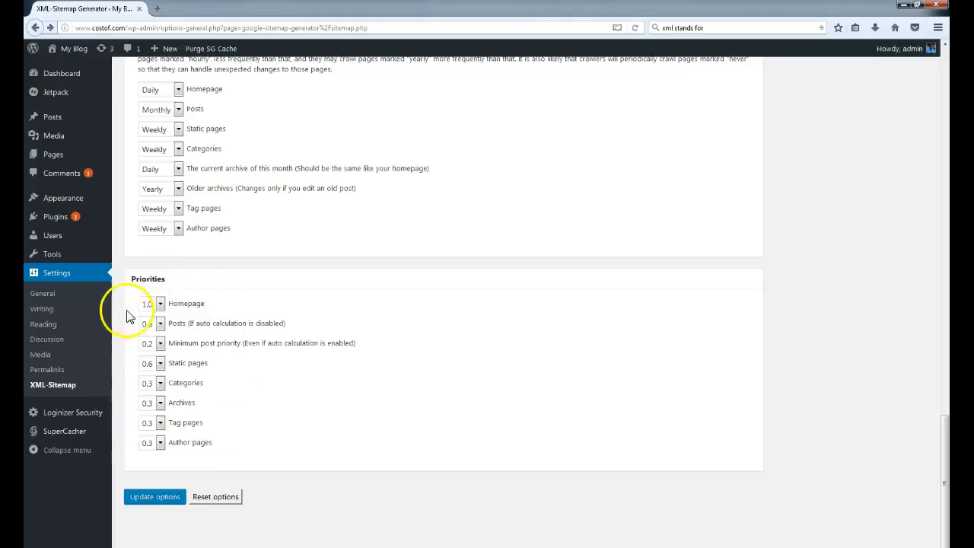
scroll(221, 398, "up", 10)
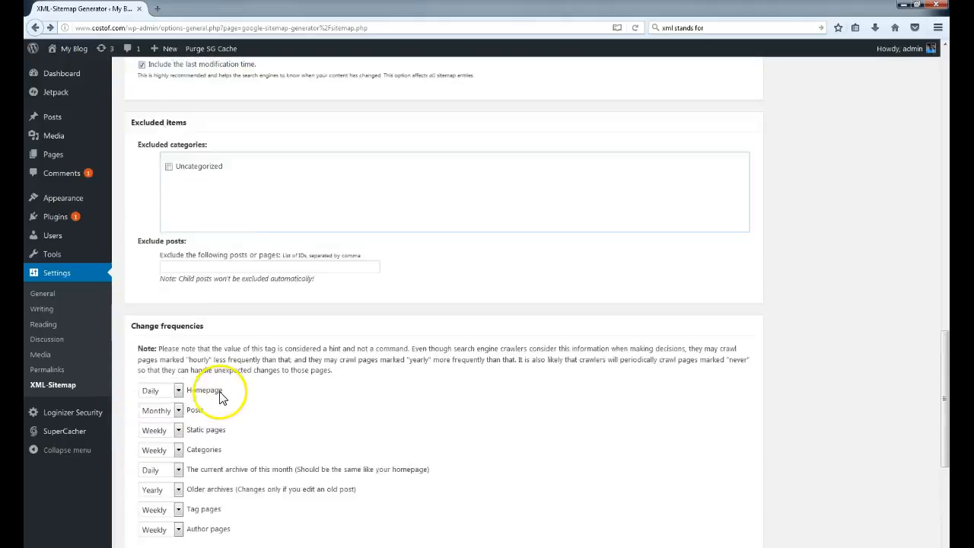
scroll(221, 397, "up", 10)
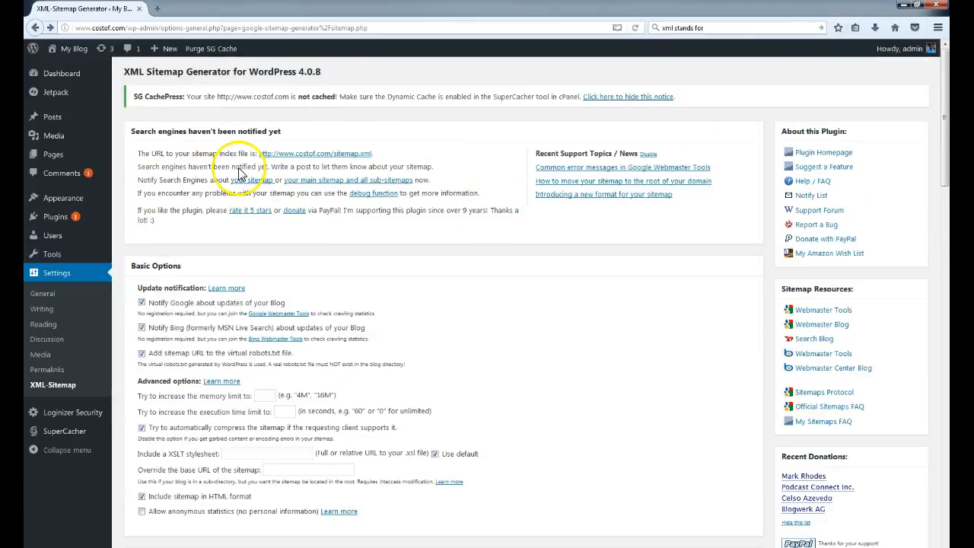
scroll(245, 261, "down", 6)
scroll(228, 273, "down", 2)
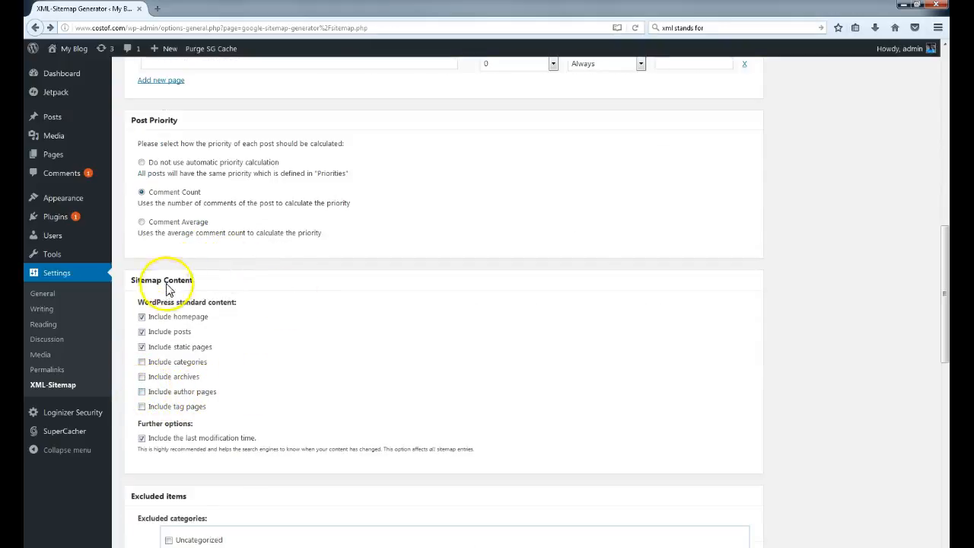
scroll(192, 241, "down", 1)
scroll(191, 242, "down", 9)
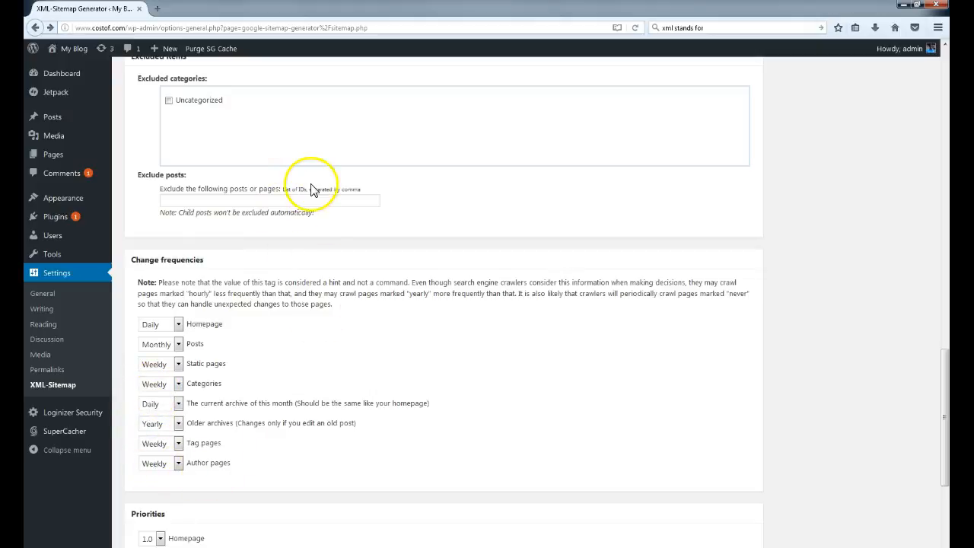
scroll(314, 163, "down", 5)
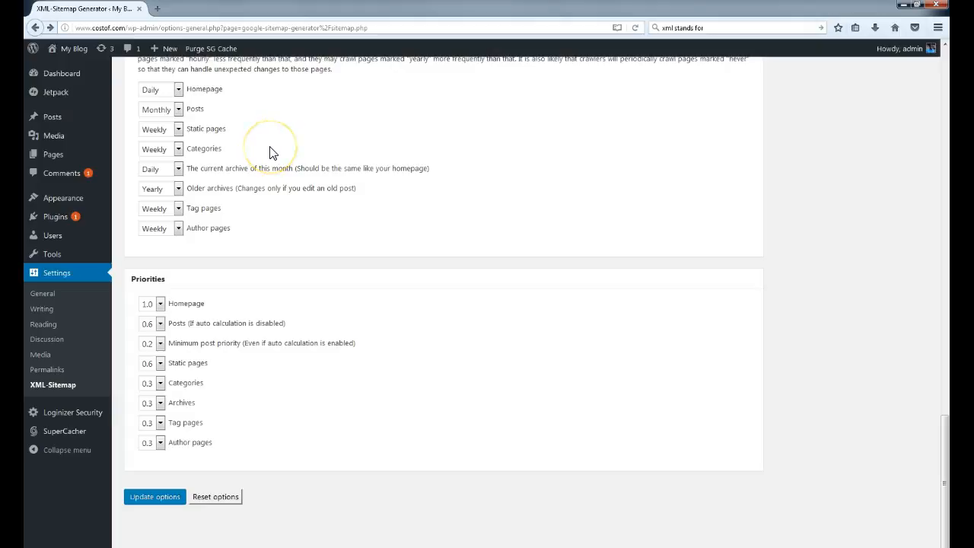
scroll(272, 152, "up", 20)
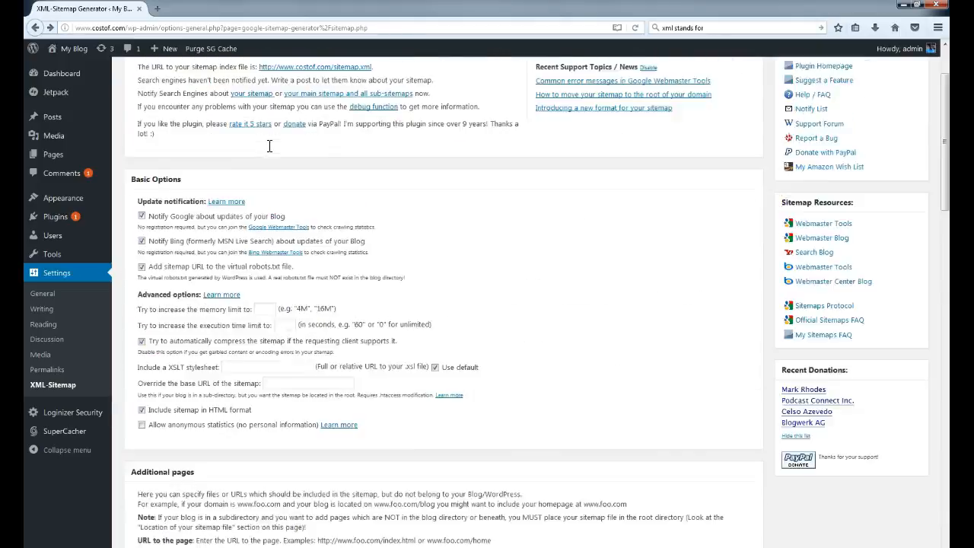